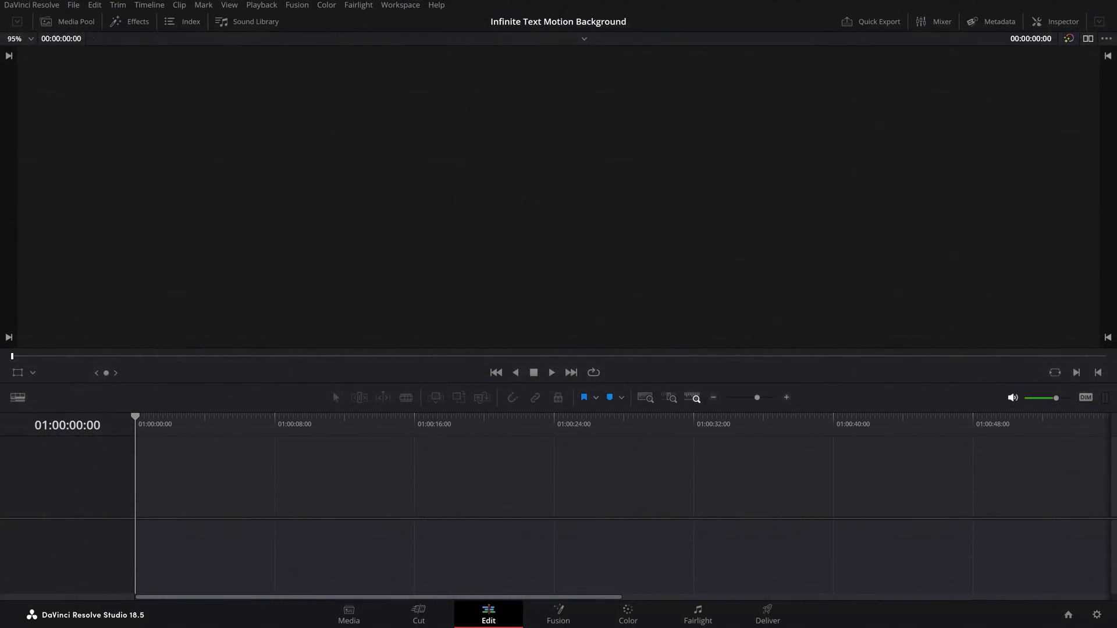
Drag a Text+ title from the Effects Toolbox onto the start of the V1 track.
{"action": "left_click", "coordinate": [139, 23]}
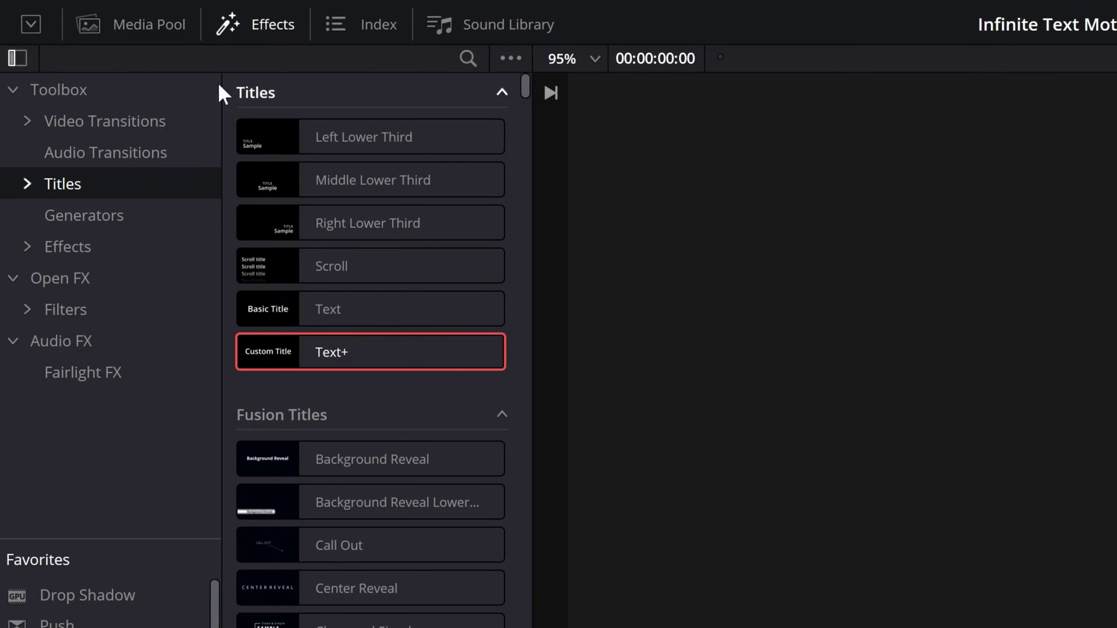
{"action": "left_click_drag", "start_coordinate": [291, 353], "coordinate": [350, 627]}
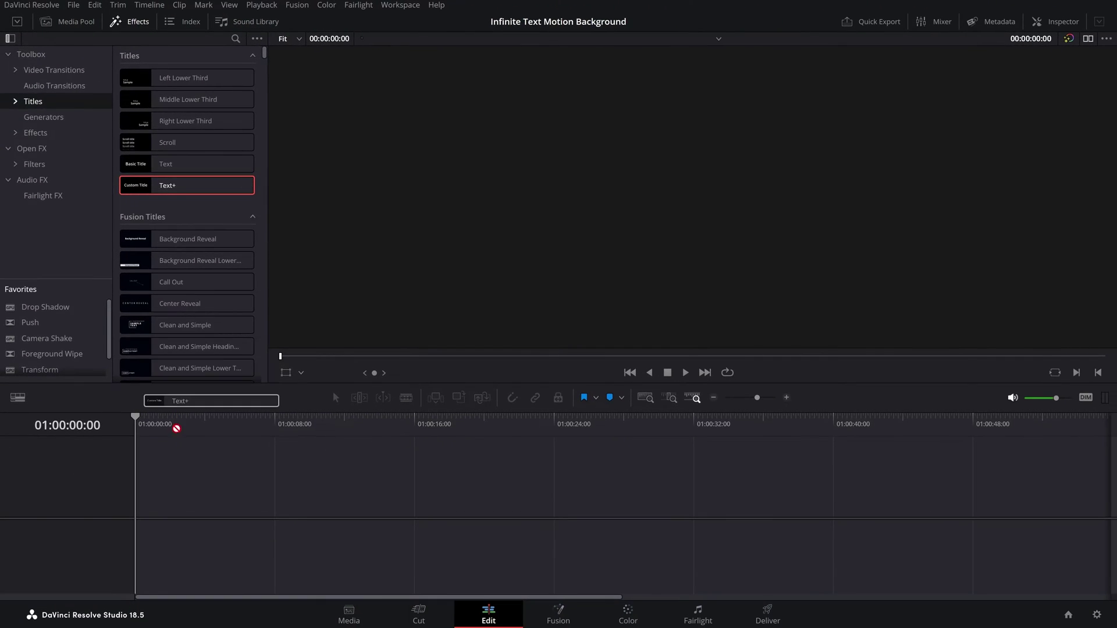
{"action": "left_click_drag", "start_coordinate": [176, 429], "coordinate": [180, 513]}
Replace the Custom Title placeholder text with INFINITE.
{"action": "left_click", "coordinate": [1051, 22]}
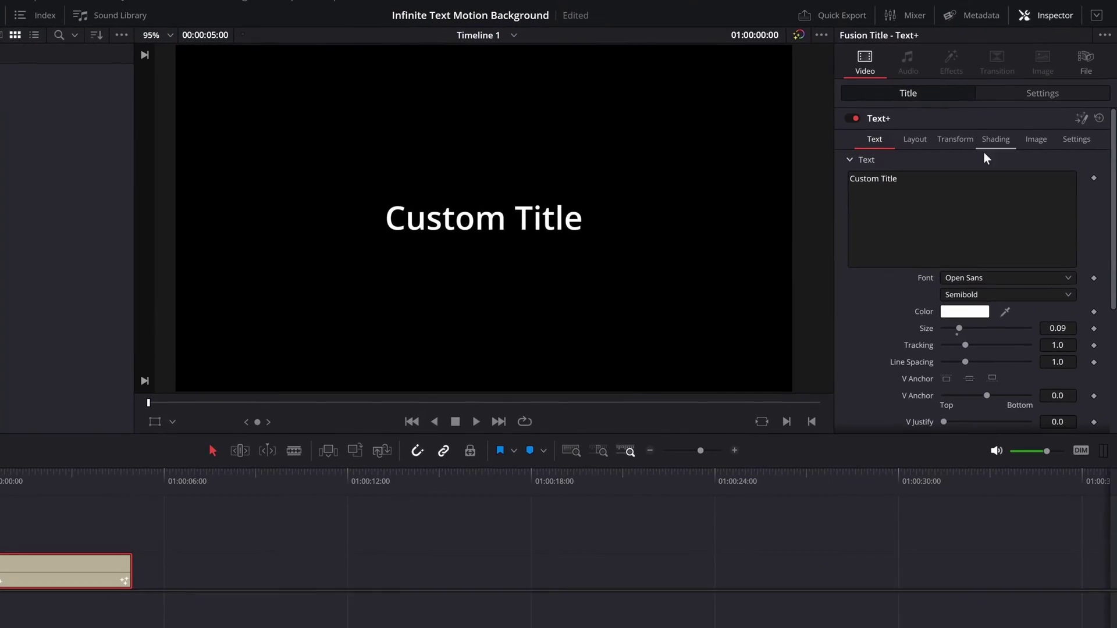
{"action": "triple_click", "coordinate": [957, 173]}
{"action": "key", "text": "BackSpace"}
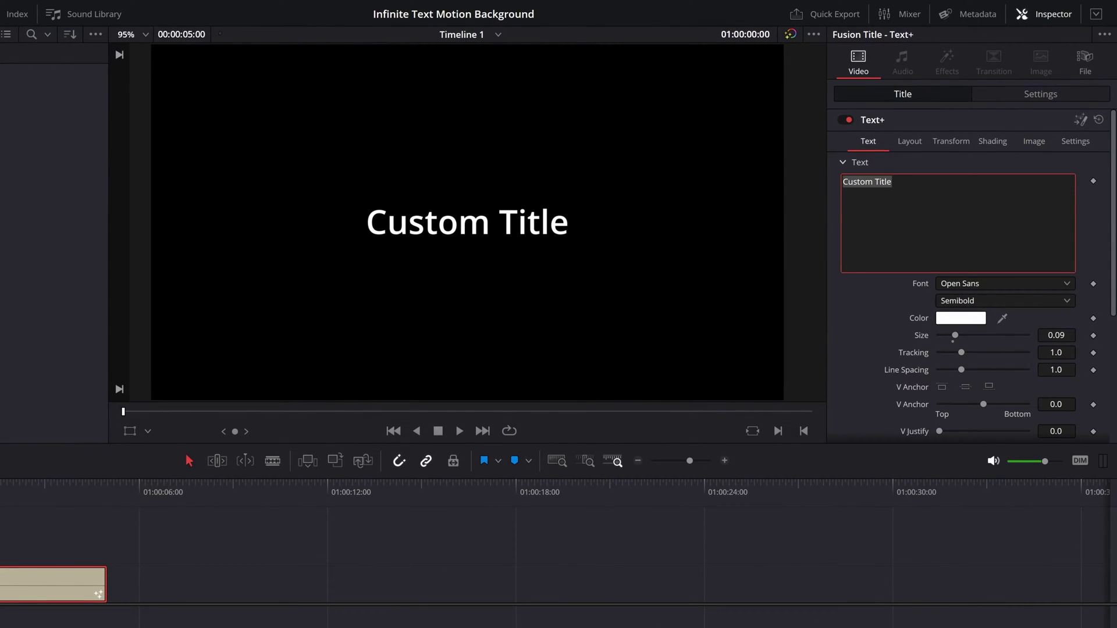
{"action": "type", "text": "INFINITE"}
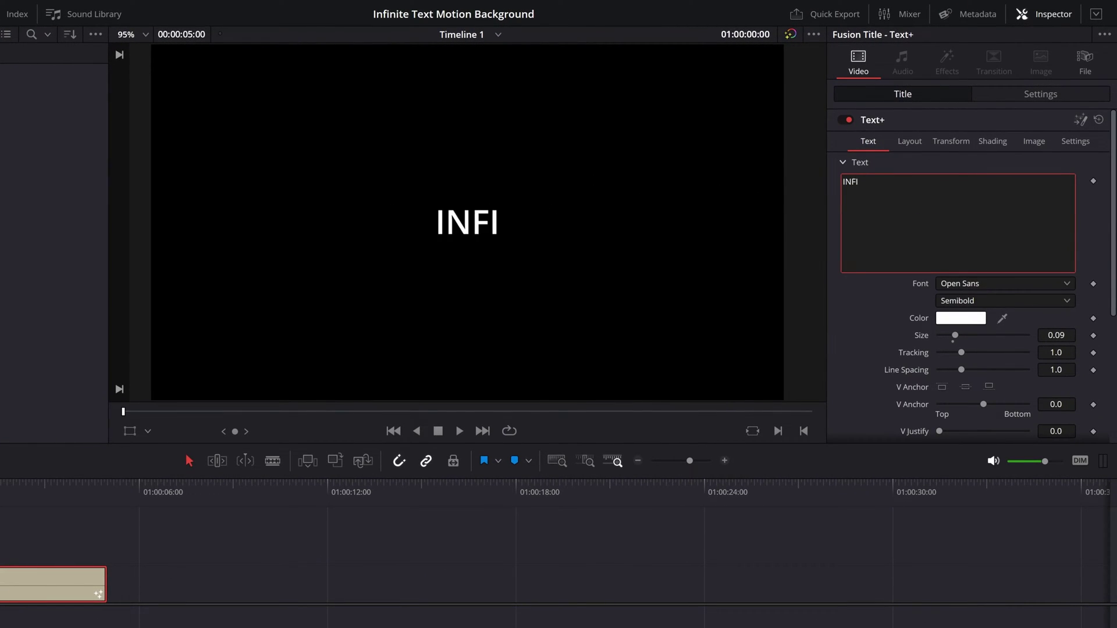
Set the title font to Rubik with ExtraBold weight.
{"action": "left_click", "coordinate": [994, 284]}
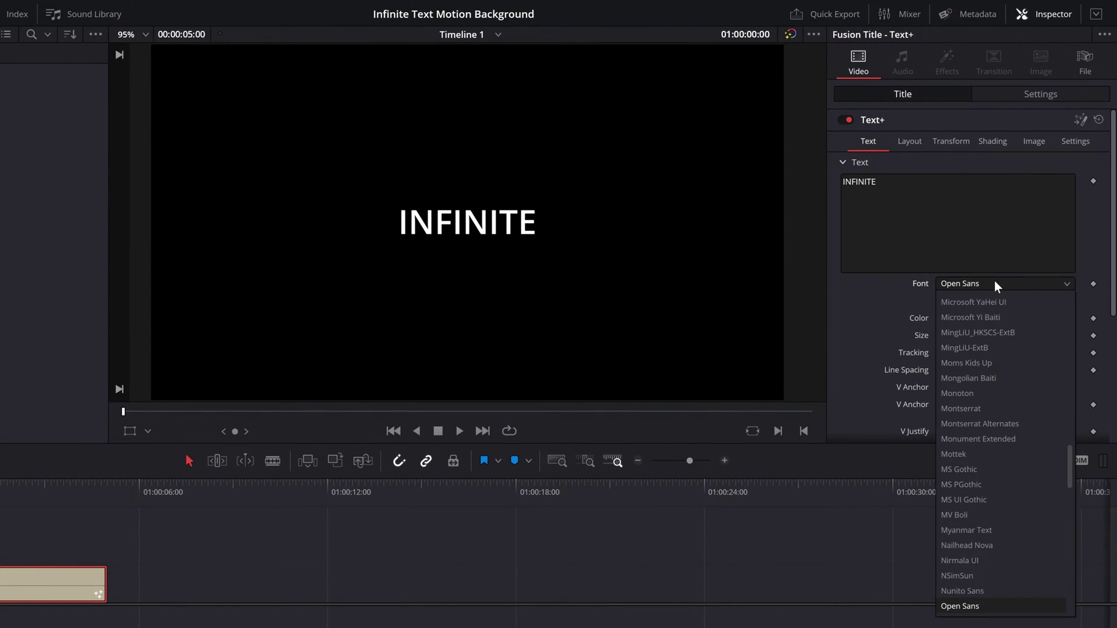
{"action": "type", "text": "ru"}
{"action": "key", "text": "Return"}
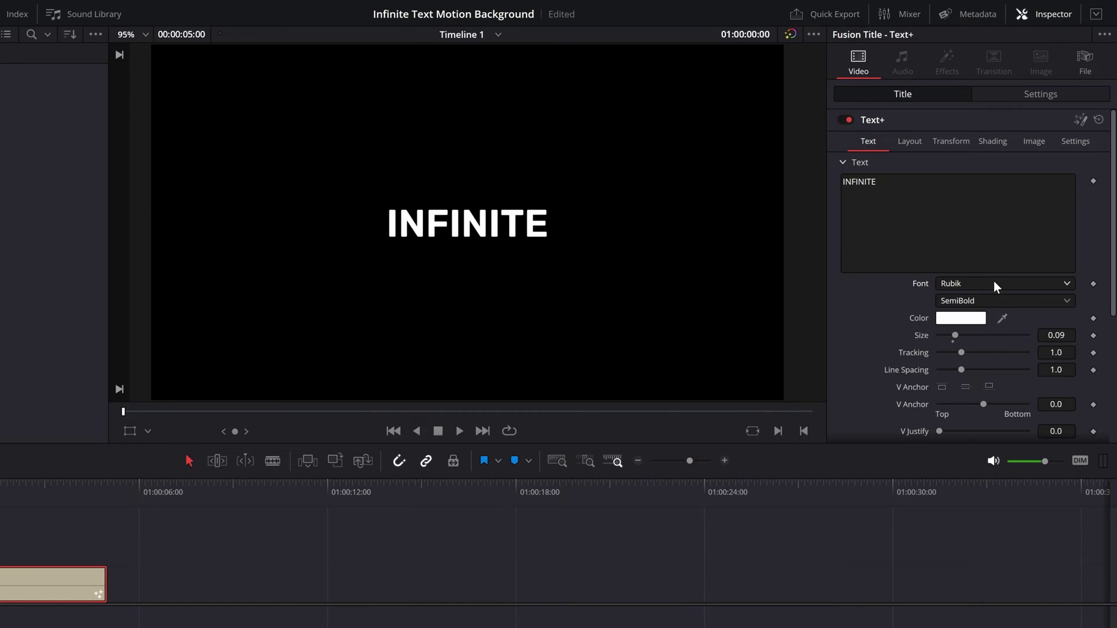
{"action": "left_click", "coordinate": [989, 299]}
{"action": "left_click", "coordinate": [969, 396]}
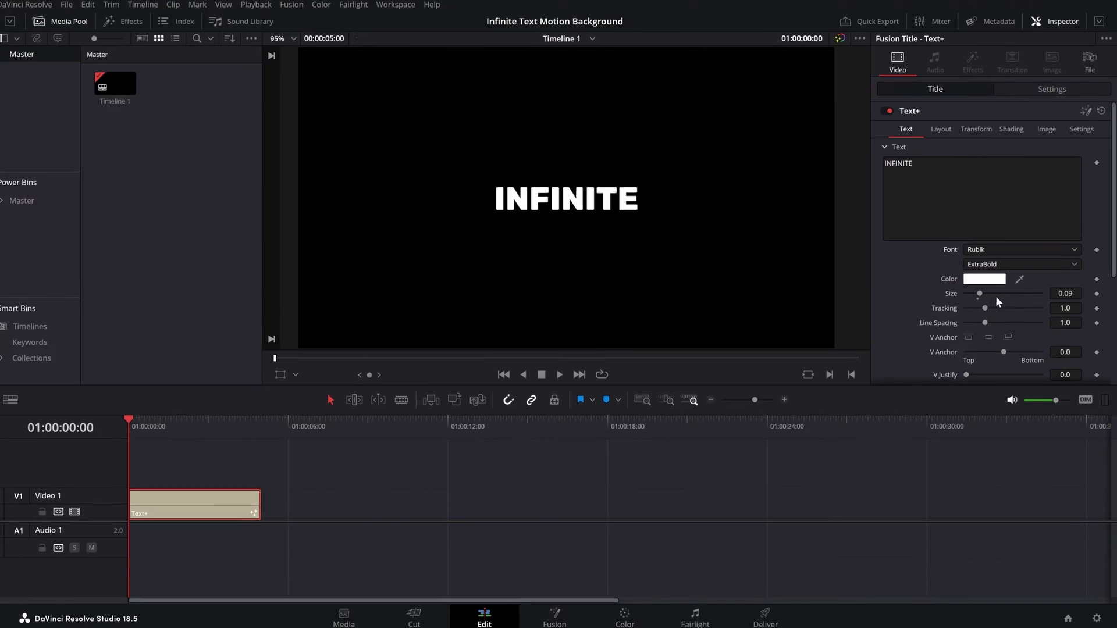
On the Fusion page, add an OpenFX Transform node after the Template node.
{"action": "left_click", "coordinate": [552, 611]}
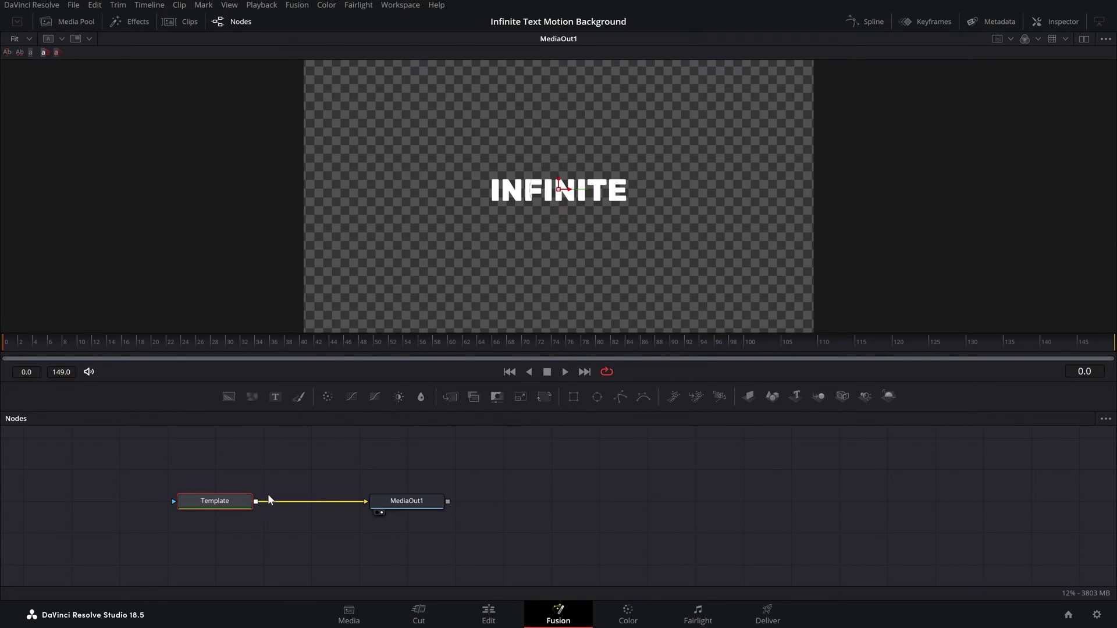
{"action": "left_click", "coordinate": [125, 22]}
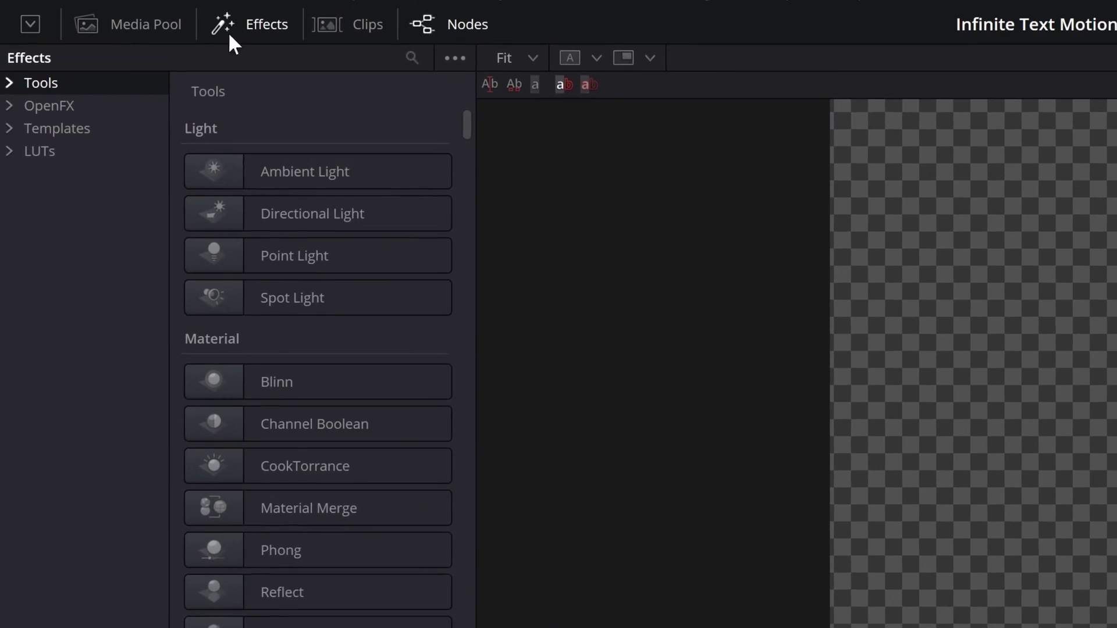
{"action": "left_click", "coordinate": [78, 104]}
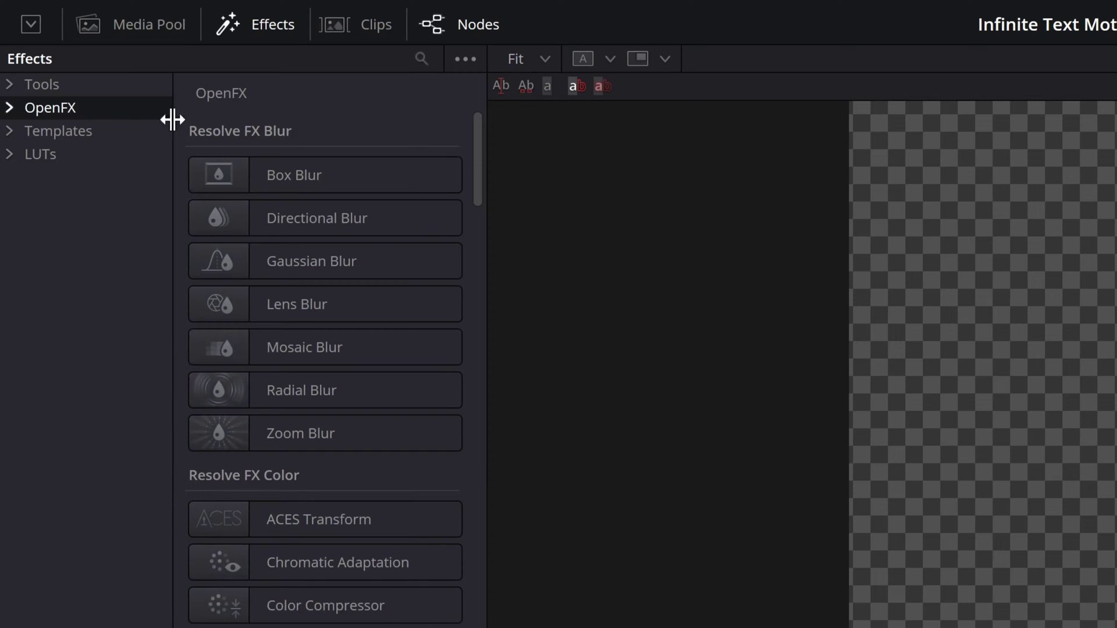
{"action": "left_click", "coordinate": [417, 58]}
{"action": "type", "text": "transform"}
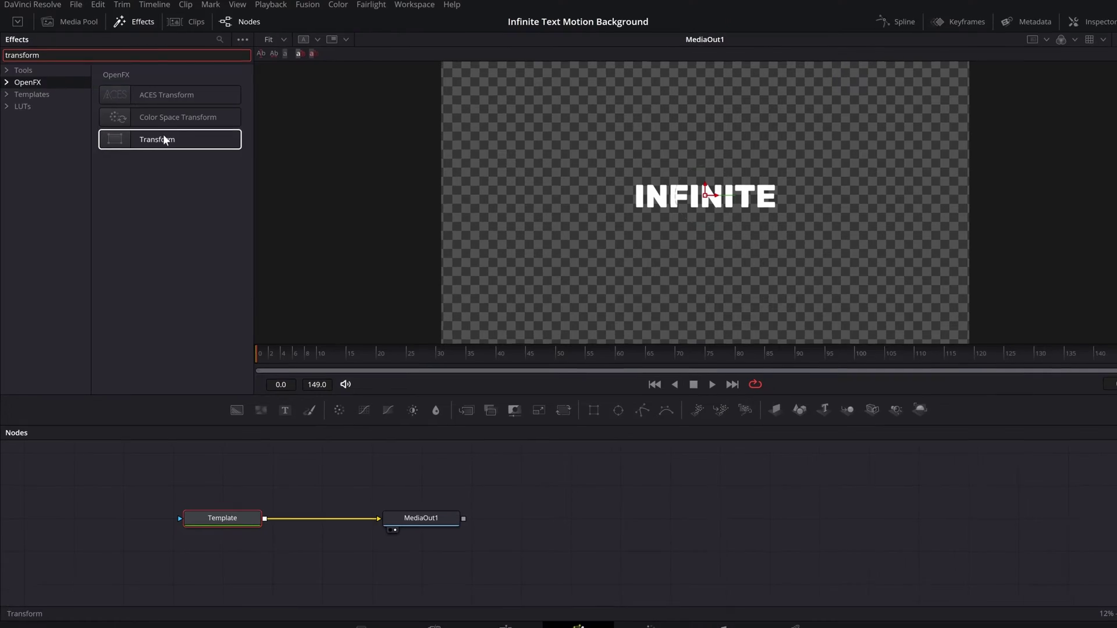
{"action": "left_click", "coordinate": [165, 140]}
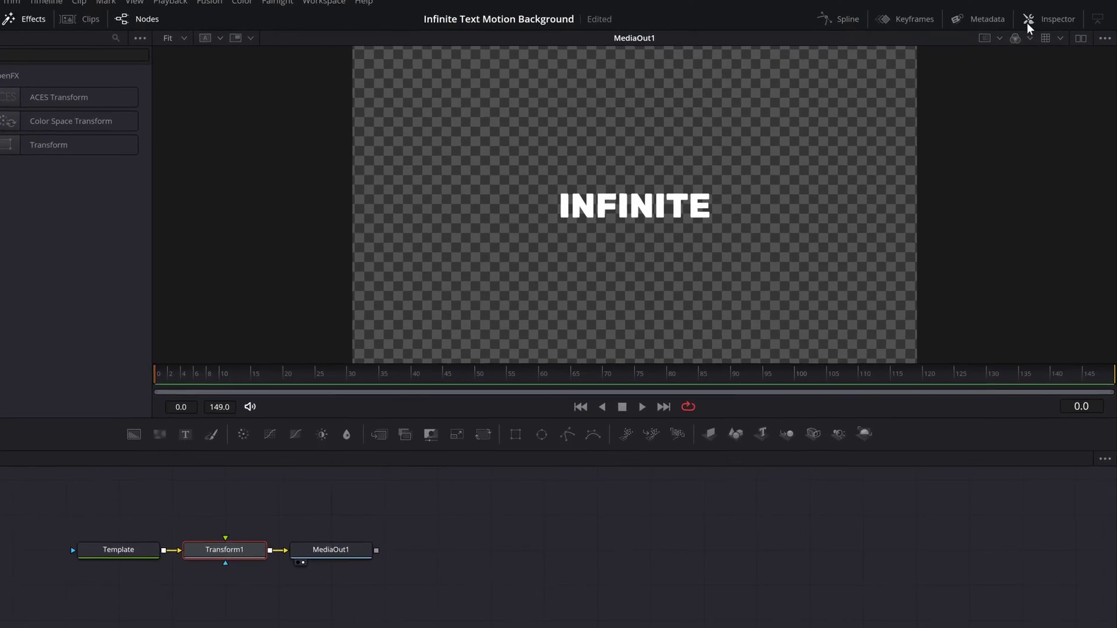
{"action": "left_click", "coordinate": [1026, 22]}
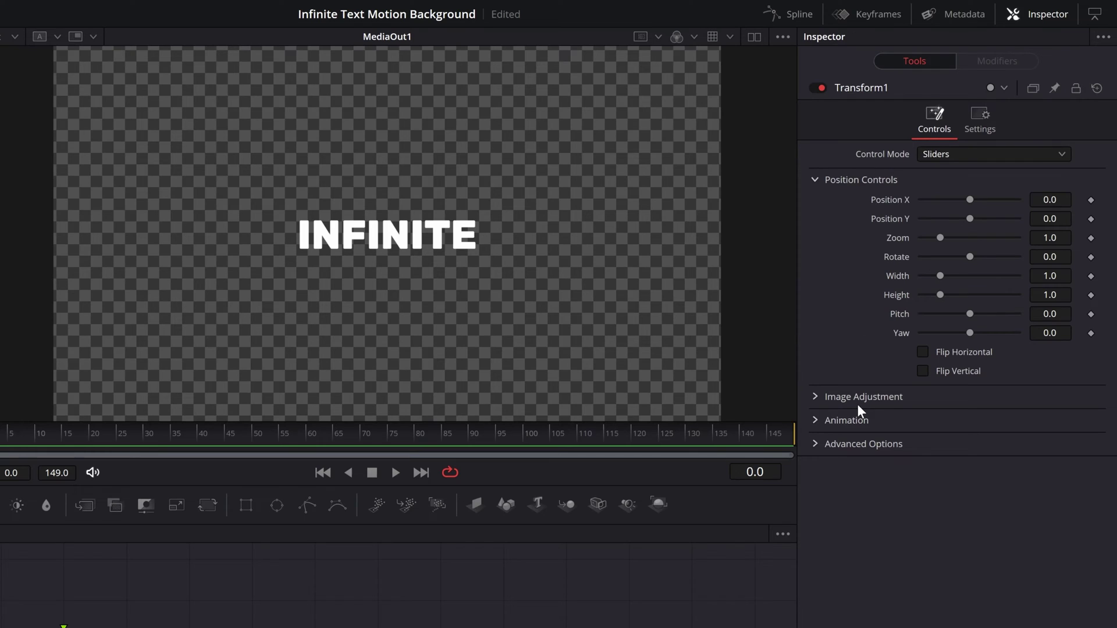
Set Transform1's Edge Behaviour to Wrap-Around and tick Crop / Uncrop under Image Adjustment.
{"action": "left_click", "coordinate": [821, 448]}
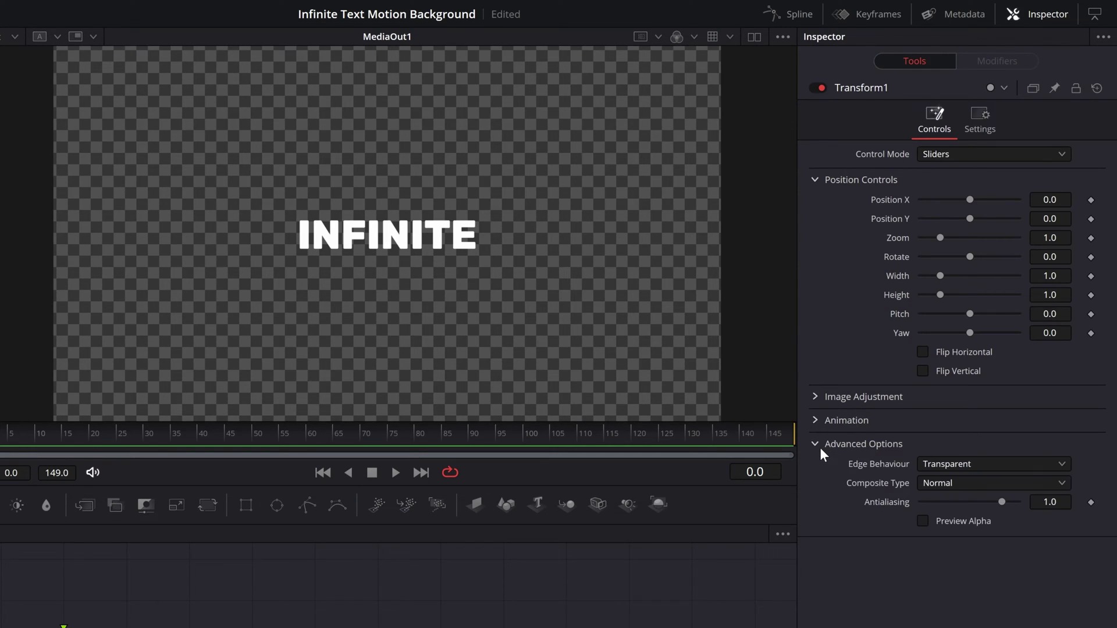
{"action": "left_click", "coordinate": [987, 463]}
{"action": "left_click", "coordinate": [980, 517]}
{"action": "left_click", "coordinate": [815, 397]}
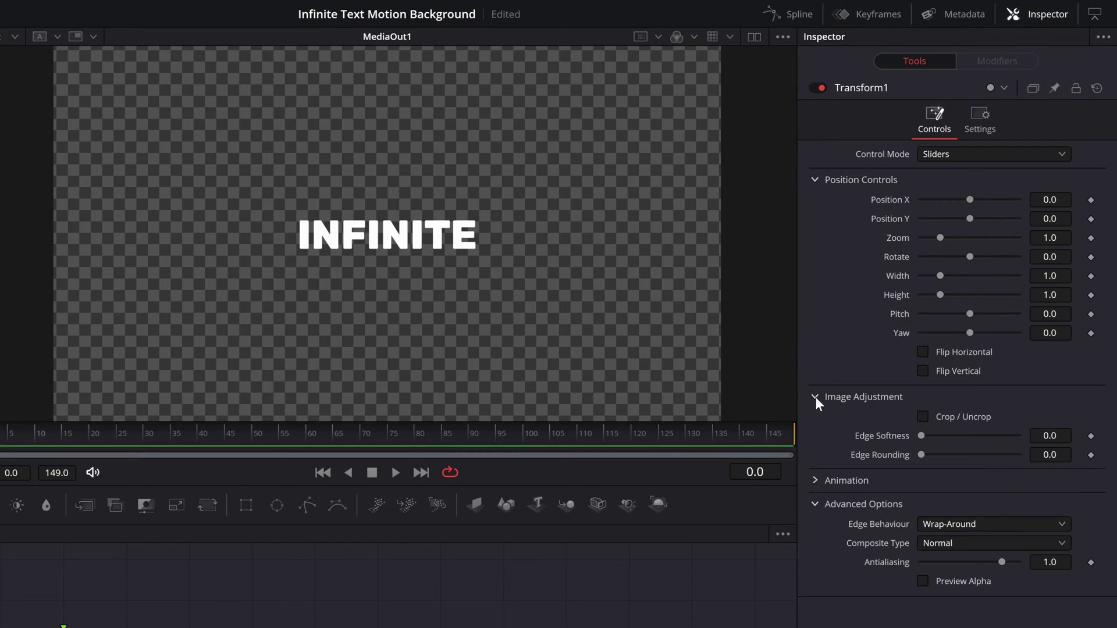
{"action": "left_click", "coordinate": [924, 417]}
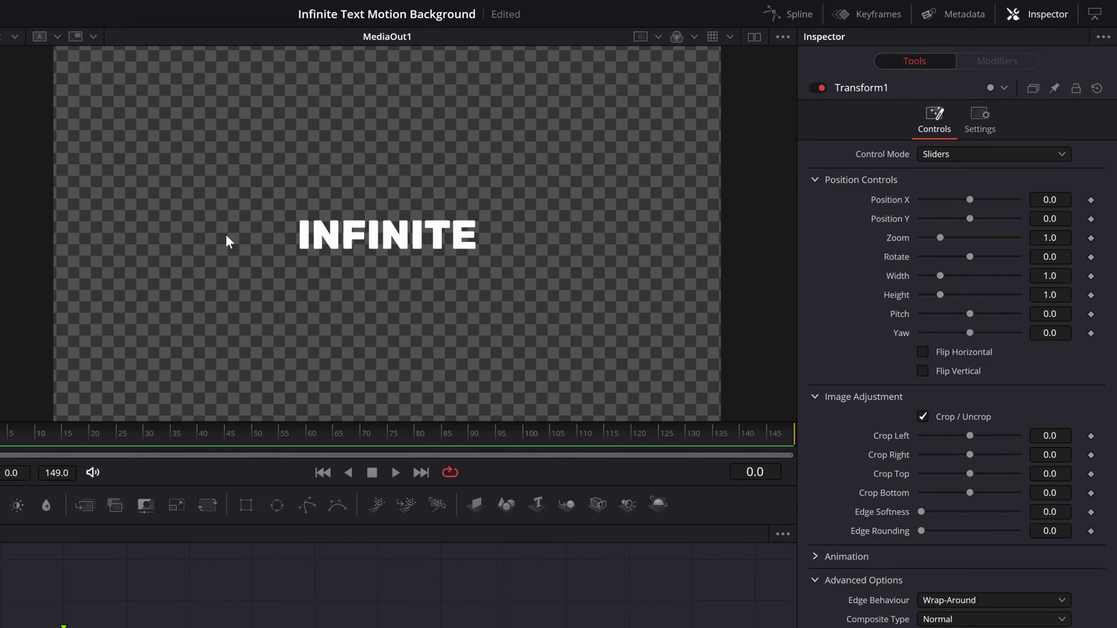
Crop Transform1 to Left 0.337, Right 0.358, Top 0.448, Bottom 0.349, and set Zoom to 0.425.
{"action": "mouse_move", "coordinate": [969, 435]}
{"action": "left_mouse_down"}
{"action": "mouse_move", "coordinate": [998, 436]}
{"action": "mouse_move", "coordinate": [985, 436]}
{"action": "left_mouse_up"}
{"action": "left_click_drag", "start_coordinate": [1050, 454], "coordinate": [1091, 454]}
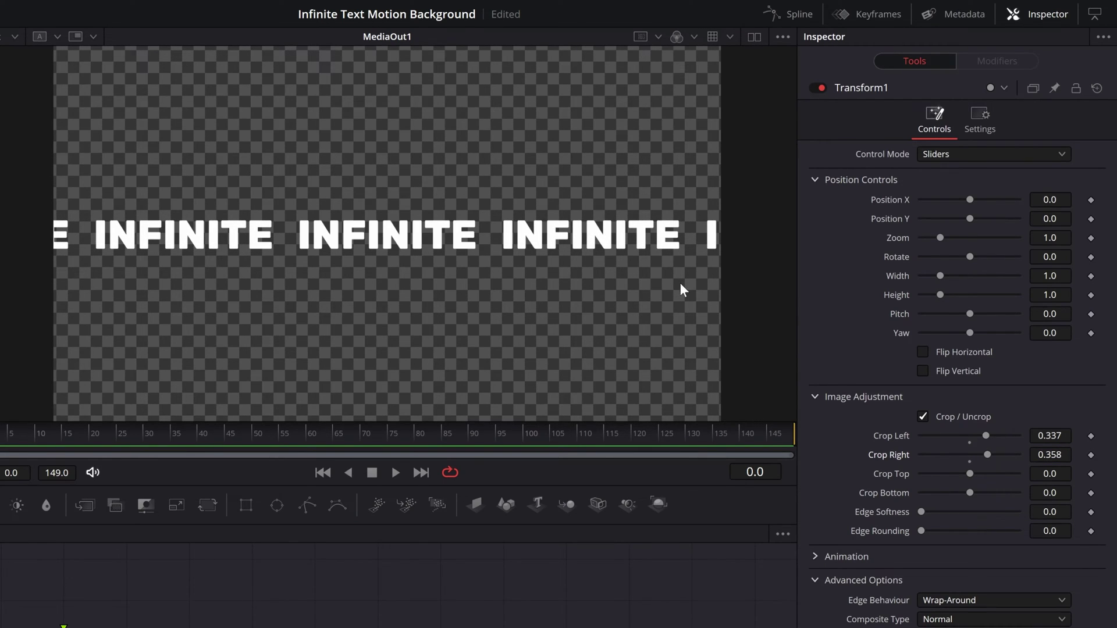
{"action": "left_click_drag", "start_coordinate": [1050, 474], "coordinate": [1091, 492]}
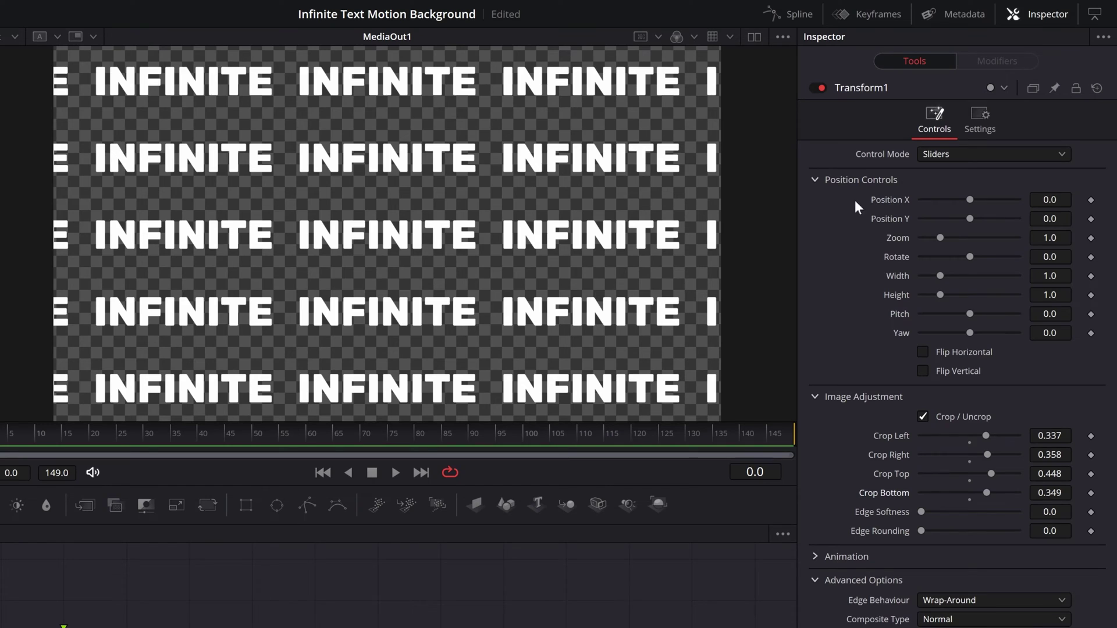
{"action": "left_click_drag", "start_coordinate": [1050, 237], "coordinate": [1014, 237]}
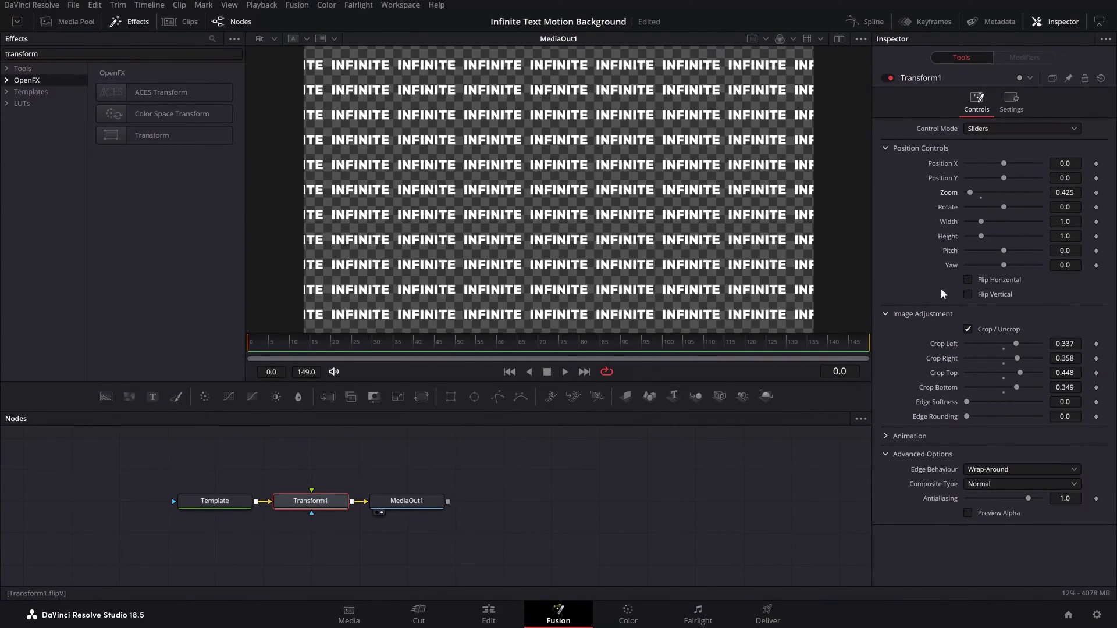
{"action": "left_click", "coordinate": [489, 612]}
{"action": "mouse_move", "coordinate": [169, 426]}
{"action": "left_mouse_down"}
{"action": "mouse_move", "coordinate": [150, 425]}
{"action": "mouse_move", "coordinate": [171, 428]}
{"action": "left_mouse_up"}
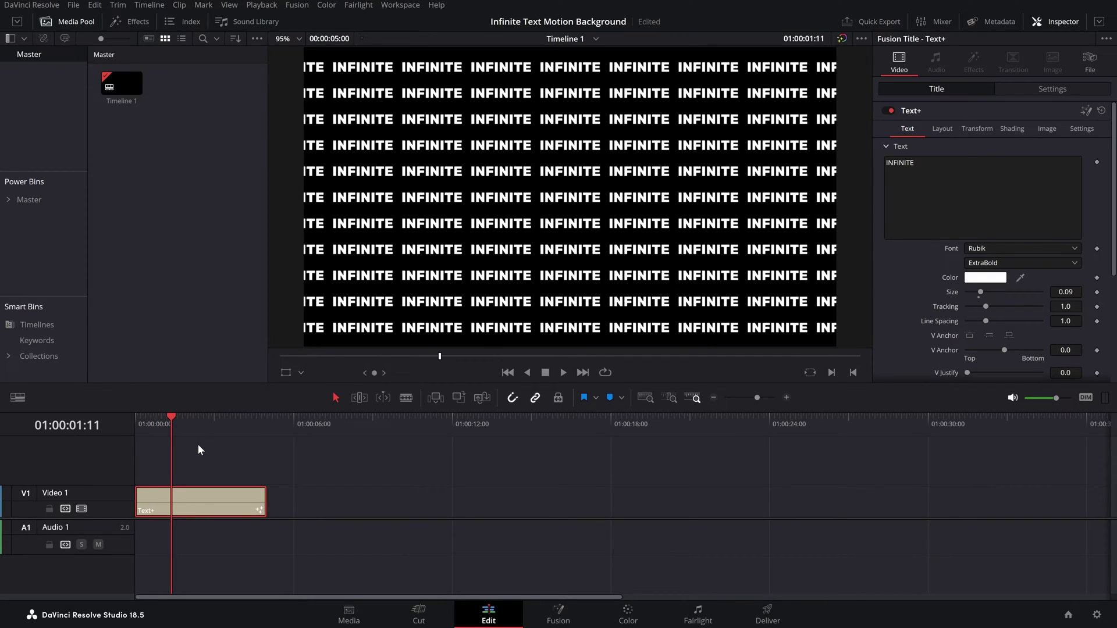
{"action": "left_click", "coordinate": [558, 611]}
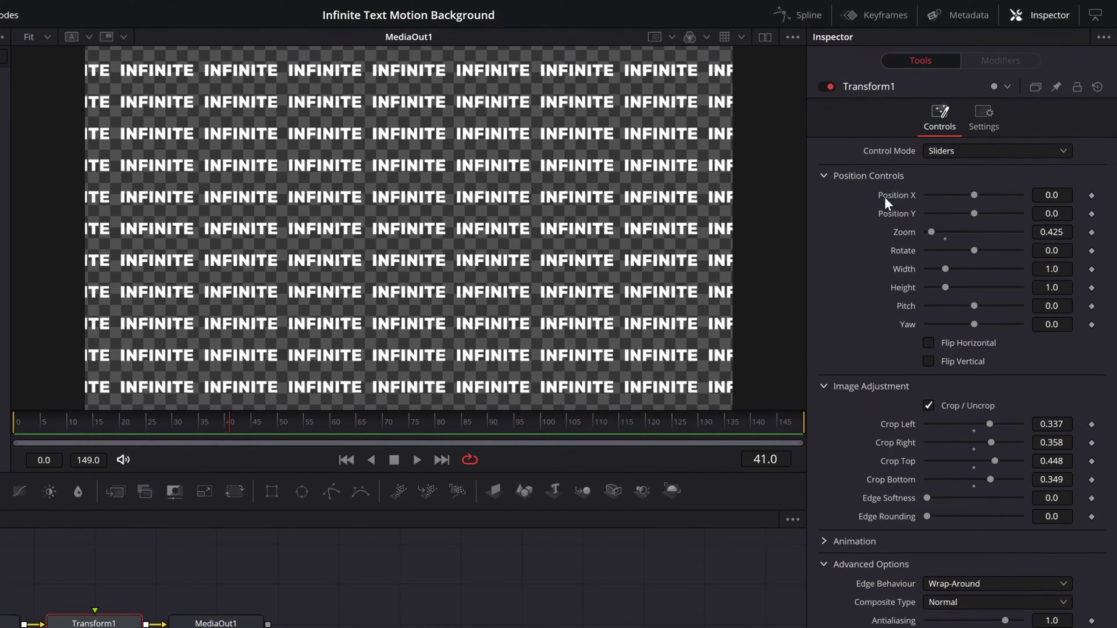
Keyframe Position X at frame 0 and shift it left at frame 149.
{"action": "left_click_drag", "start_coordinate": [219, 428], "coordinate": [1, 428]}
{"action": "left_click", "coordinate": [1091, 196]}
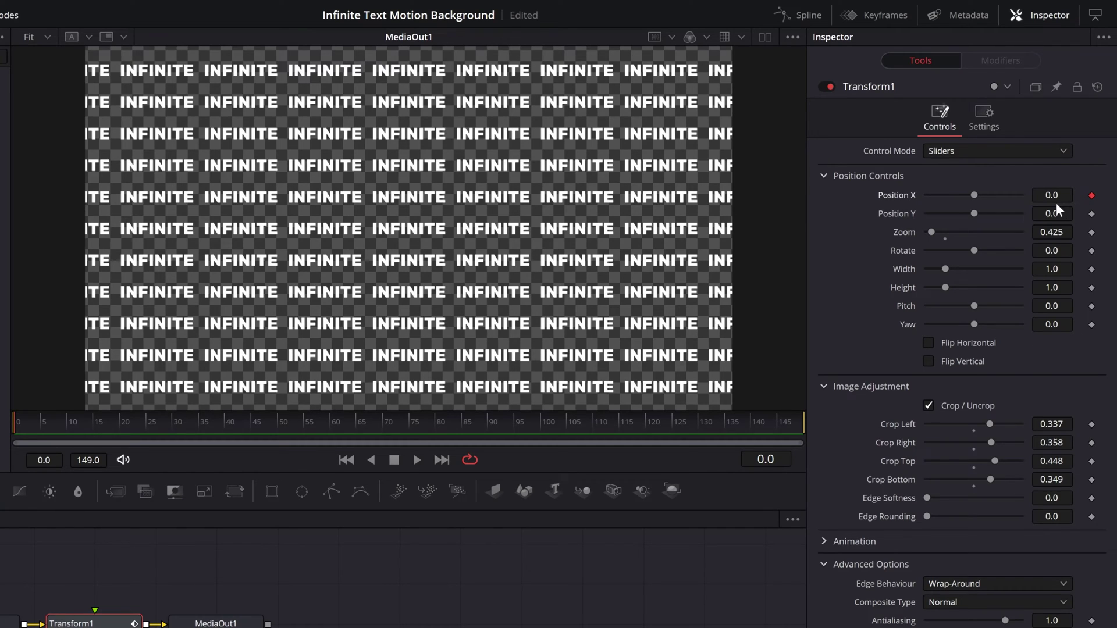
{"action": "left_click", "coordinate": [541, 429]}
{"action": "left_click", "coordinate": [1091, 195]}
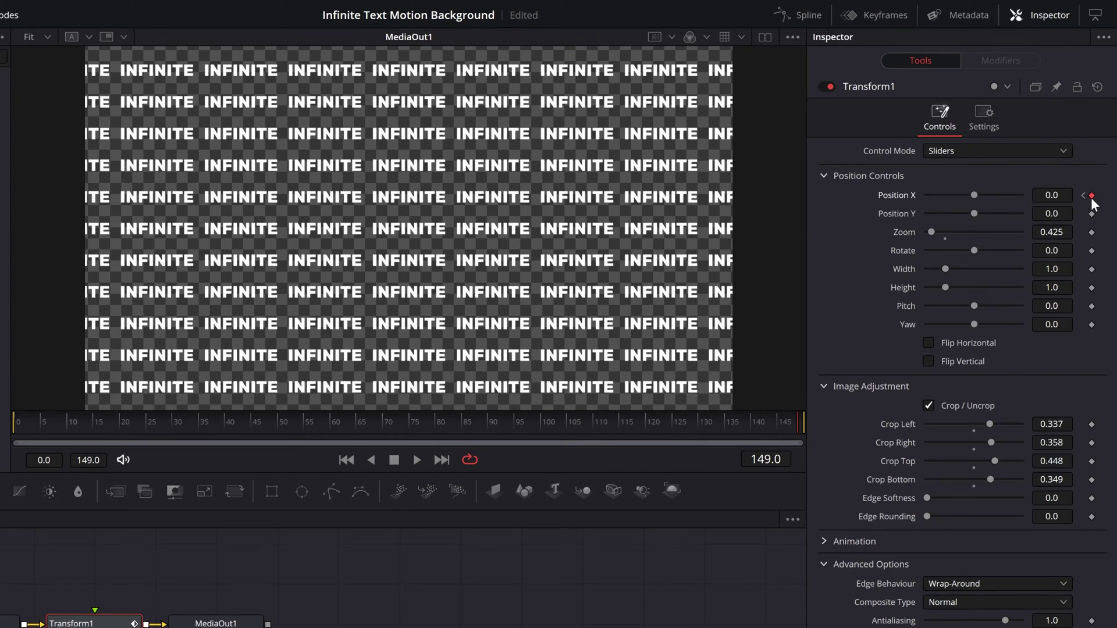
{"action": "mouse_move", "coordinate": [1052, 195]}
{"action": "left_mouse_down"}
{"action": "mouse_move", "coordinate": [1024, 195]}
{"action": "mouse_move", "coordinate": [1045, 195]}
{"action": "mouse_move", "coordinate": [1034, 195]}
{"action": "left_mouse_up"}
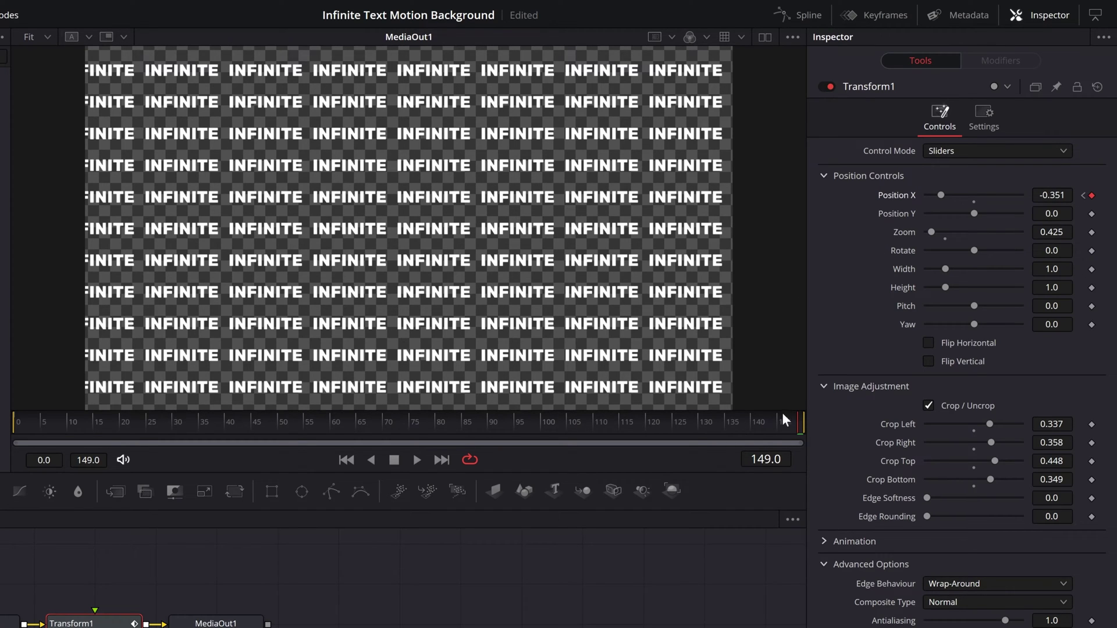
Fine-tune the frame-149 Position X to about -0.217 so playback loops cleanly.
{"action": "key", "text": "space"}
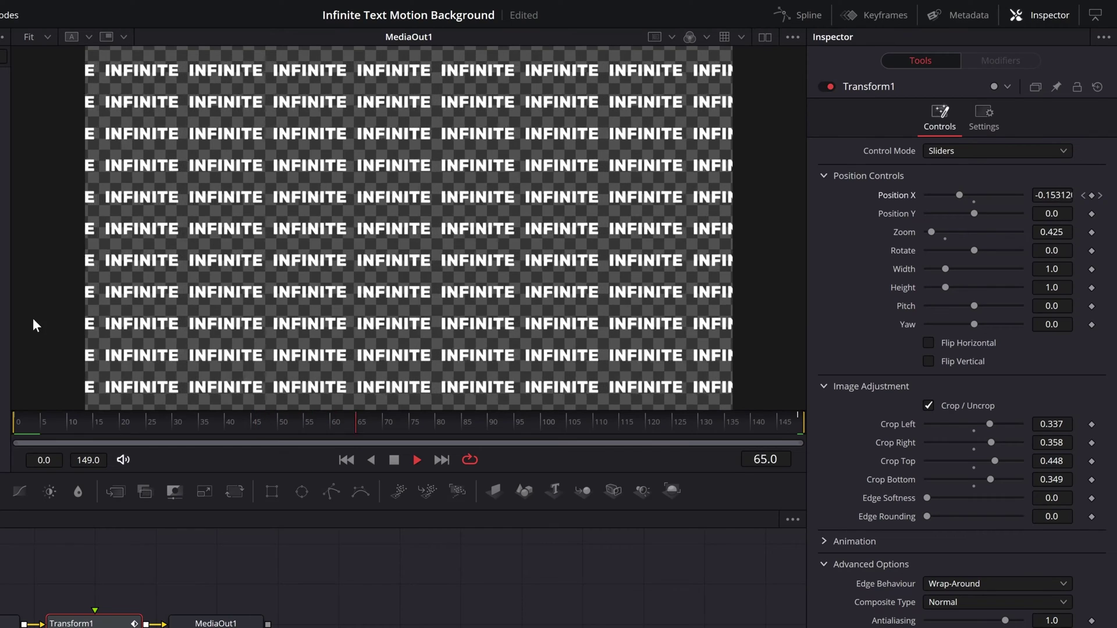
{"action": "key", "text": "space"}
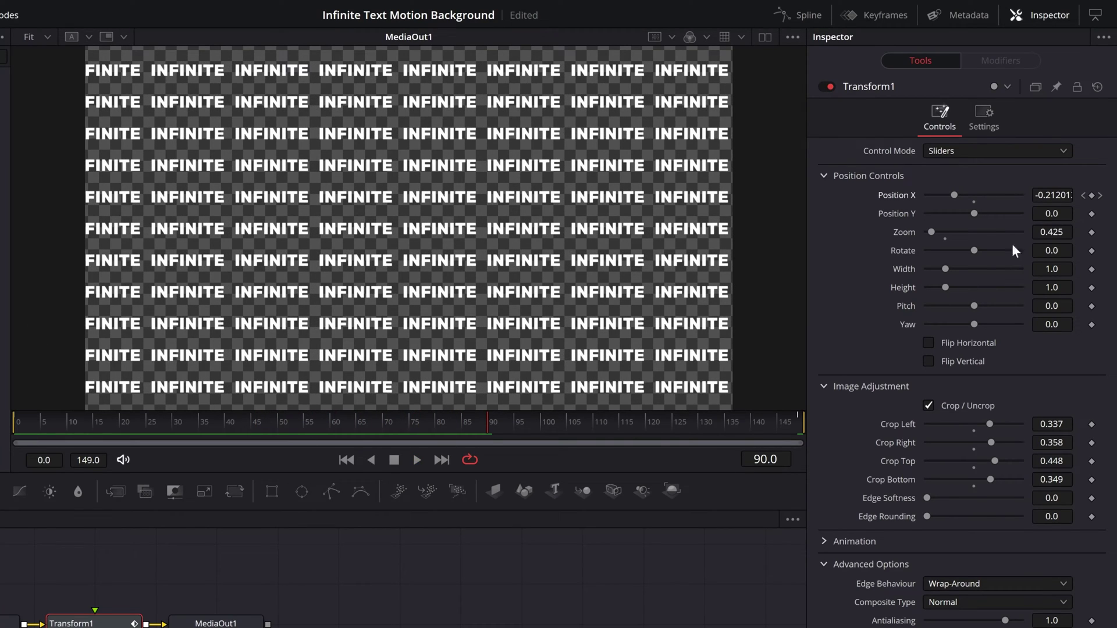
{"action": "left_click", "coordinate": [1101, 195]}
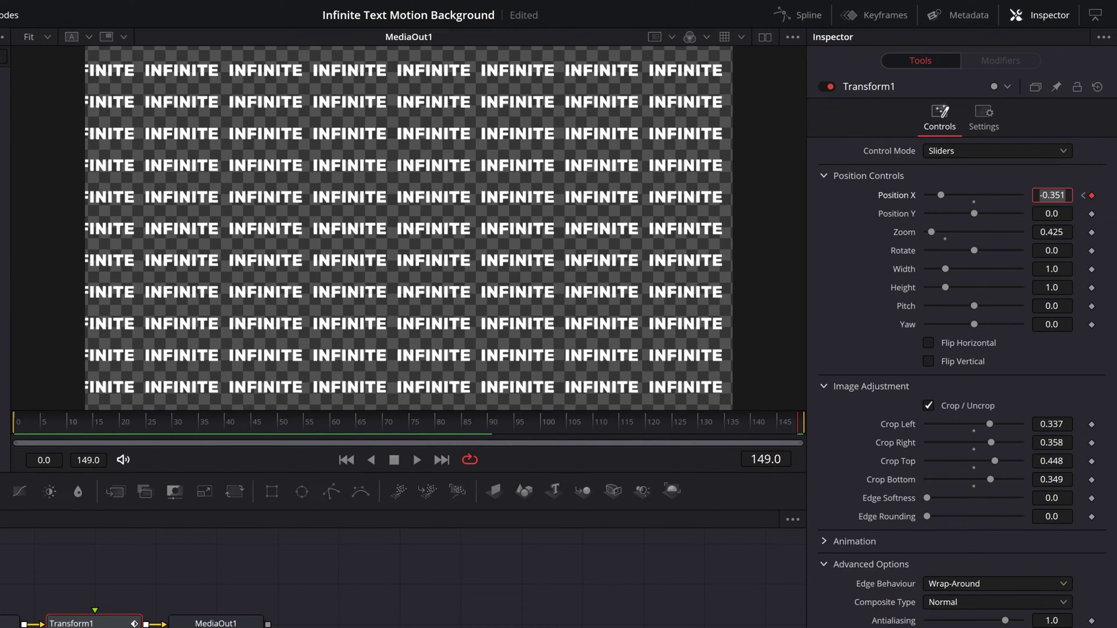
{"action": "left_click_drag", "start_coordinate": [1029, 193], "coordinate": [1089, 193]}
{"action": "key", "text": "space"}
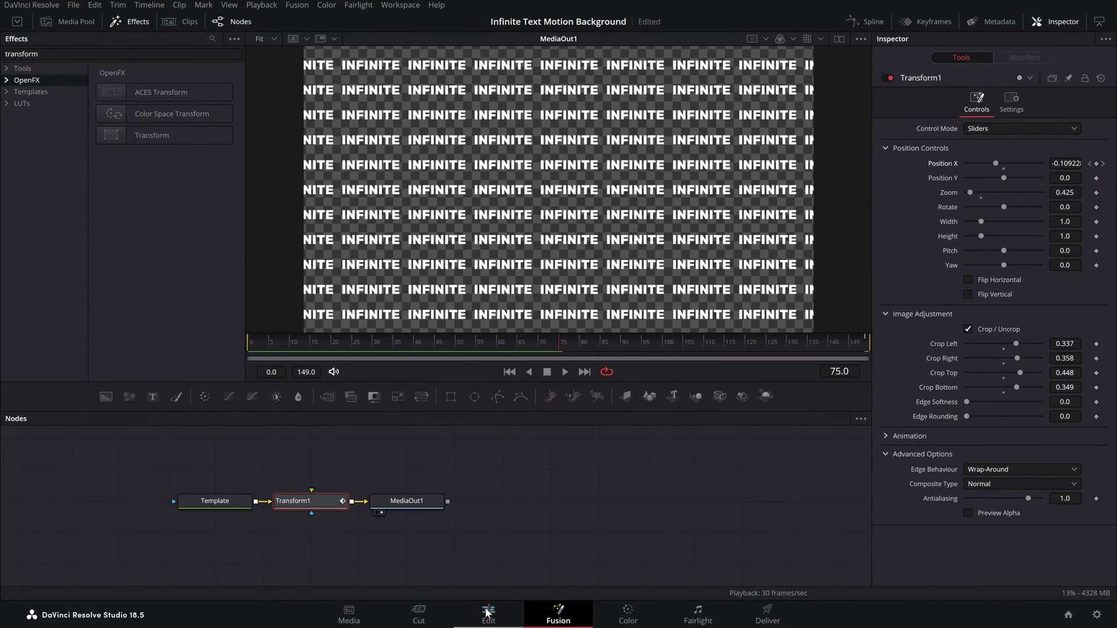
Back on the Edit page, extend the Text+ clip to the playhead at 01:00:19:02.
{"action": "left_click", "coordinate": [489, 614]}
{"action": "key", "text": "Home"}
{"action": "key", "text": "space"}
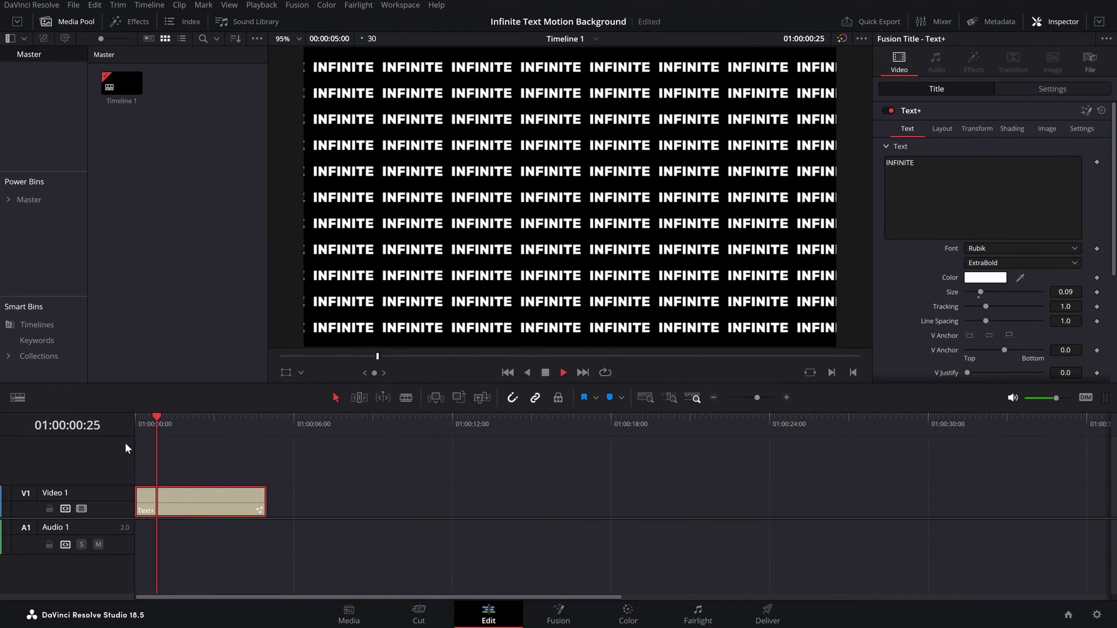
{"action": "key", "text": "space"}
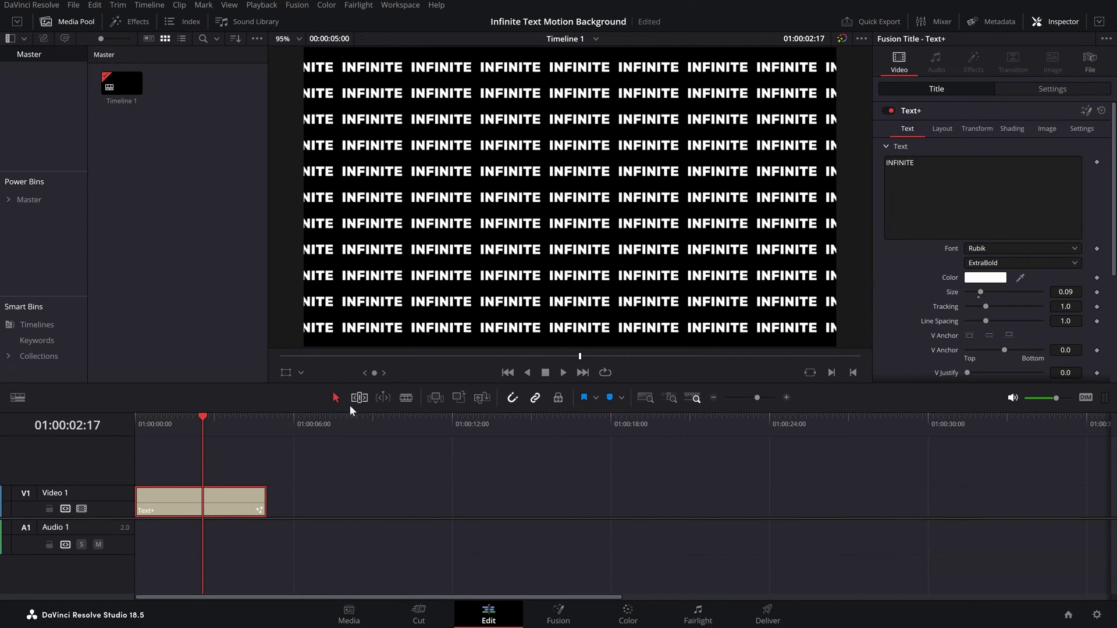
{"action": "left_click", "coordinate": [639, 425]}
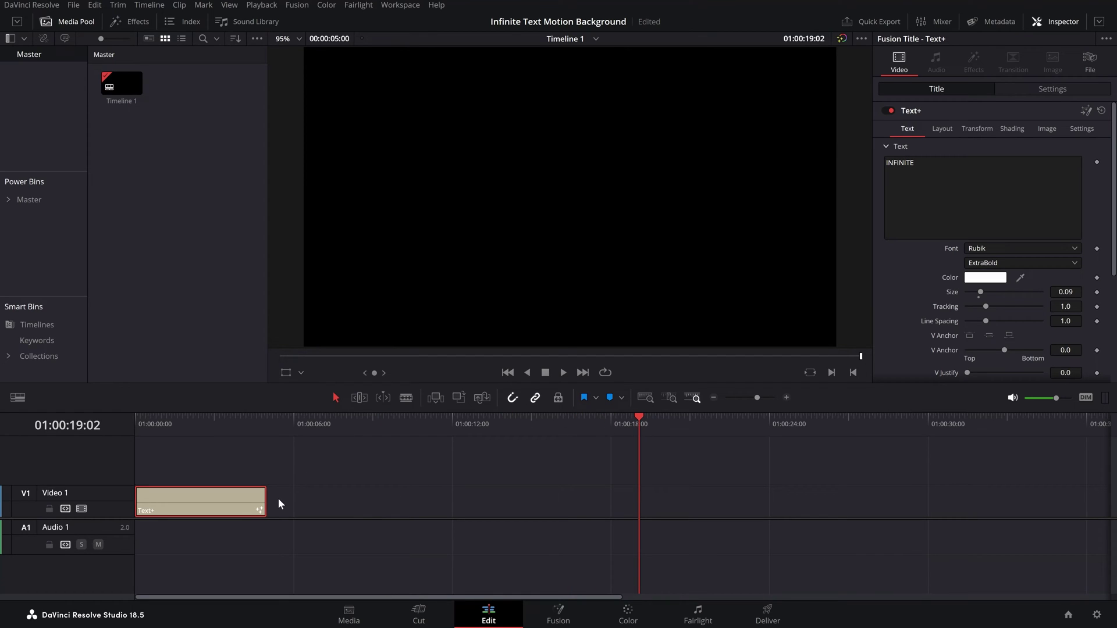
{"action": "left_click_drag", "start_coordinate": [269, 501], "coordinate": [638, 501]}
Preview the extended clip around 4 seconds, then reopen the Text+ clip in Fusion.
{"action": "left_click", "coordinate": [228, 420]}
{"action": "key", "text": "space"}
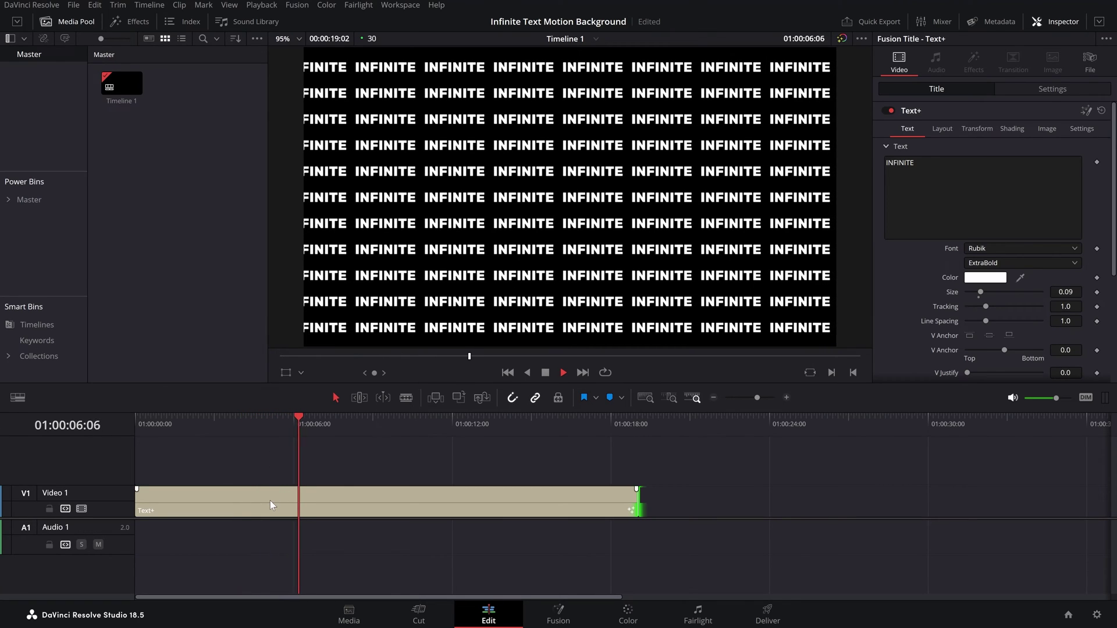
{"action": "key", "text": "space"}
{"action": "mouse_move", "coordinate": [278, 429]}
{"action": "left_mouse_down"}
{"action": "mouse_move", "coordinate": [258, 431]}
{"action": "mouse_move", "coordinate": [480, 435]}
{"action": "left_mouse_up"}
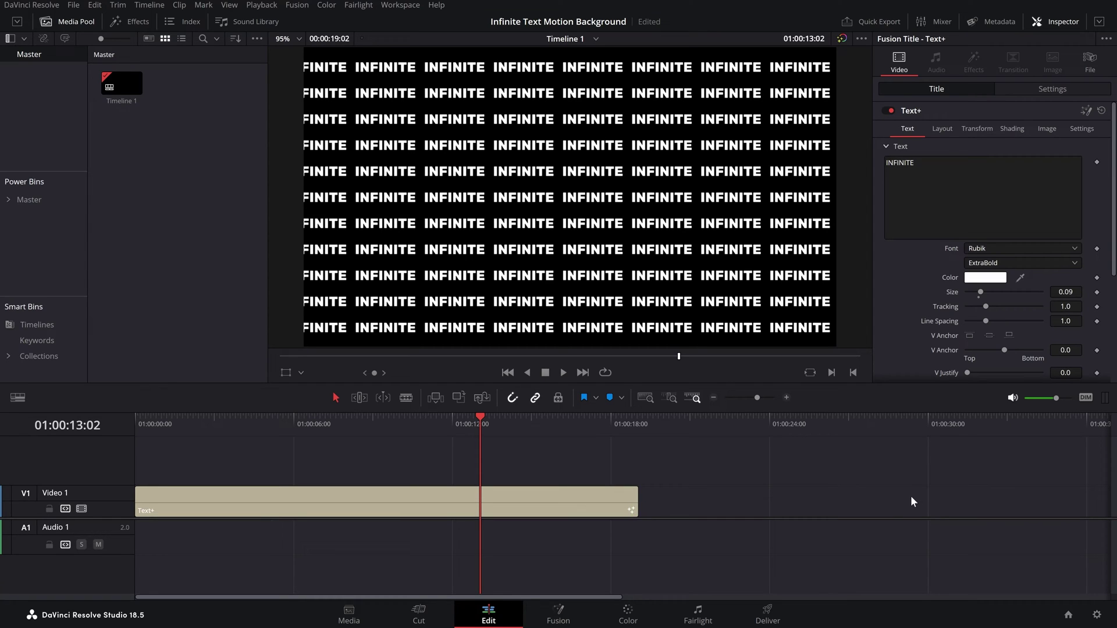
{"action": "left_click", "coordinate": [515, 488]}
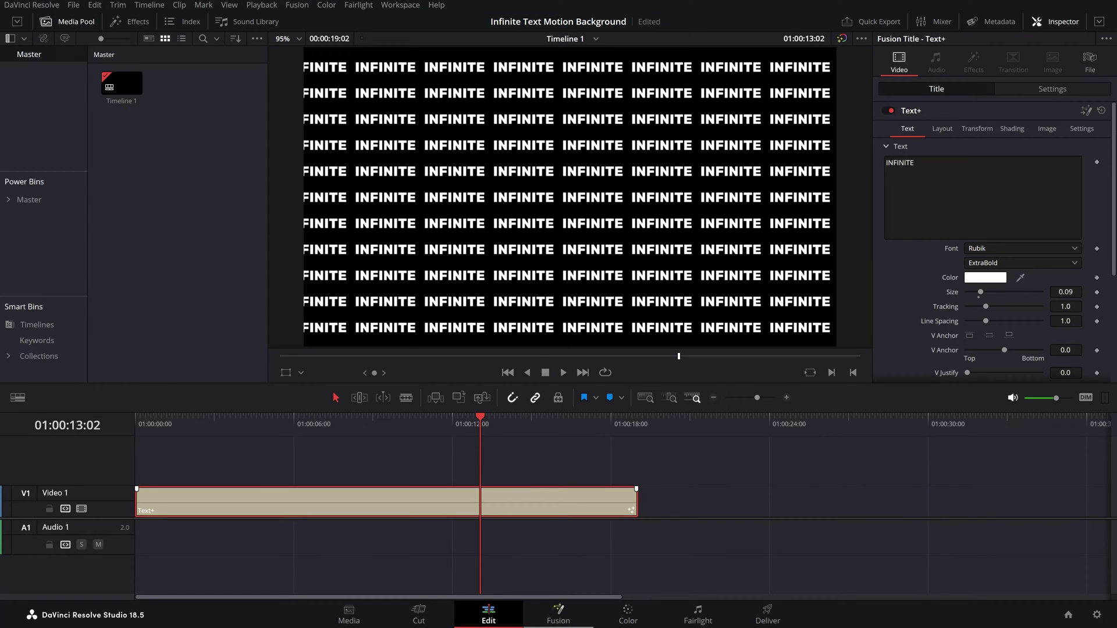
{"action": "left_click", "coordinate": [554, 618]}
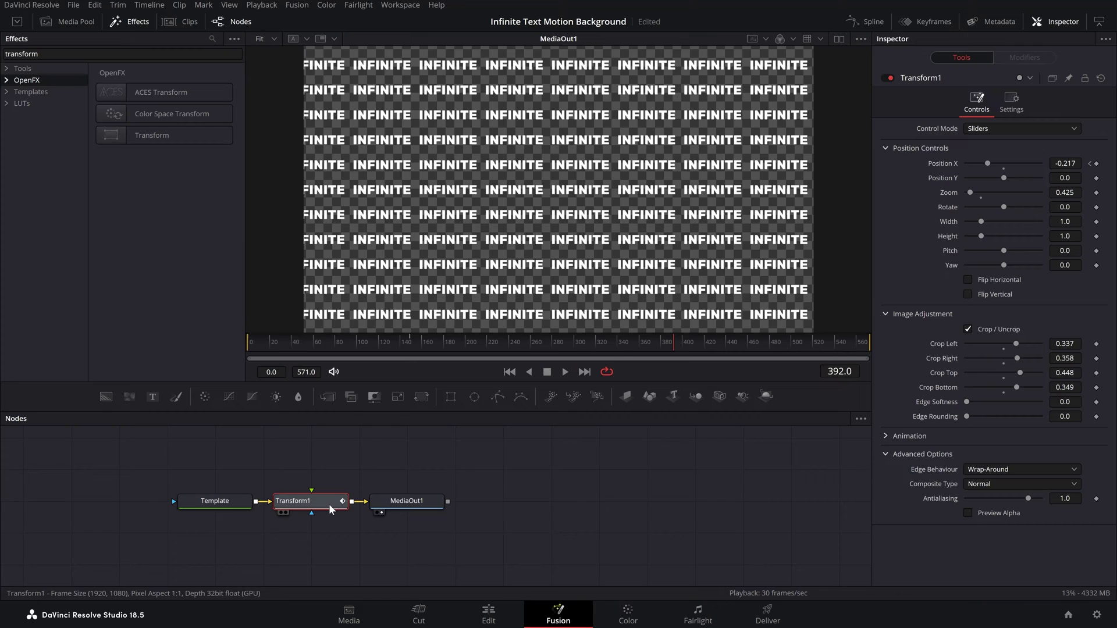
Show Transform1's Position X curve in the Spline editor, zoomed out to both keyframes.
{"action": "left_click", "coordinate": [867, 22]}
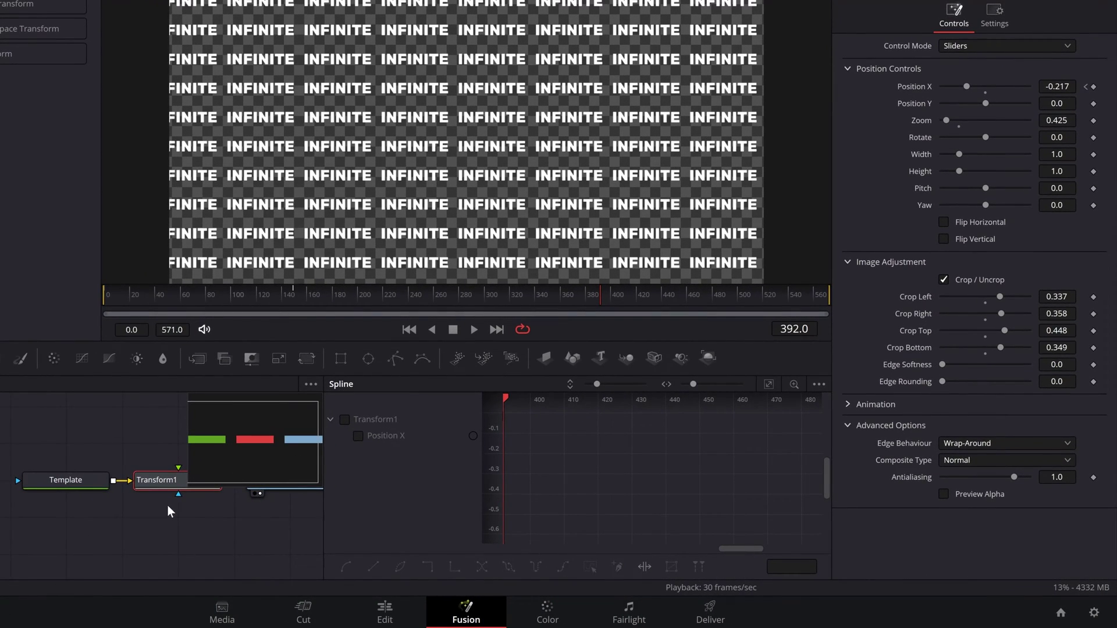
{"action": "left_click", "coordinate": [344, 419]}
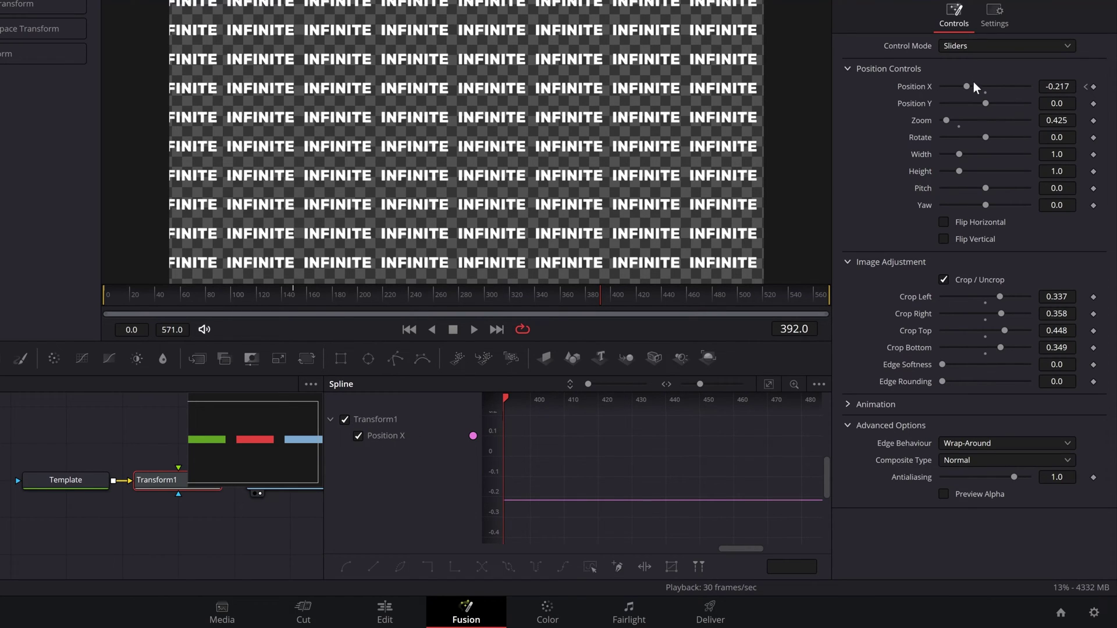
{"action": "left_click_drag", "start_coordinate": [749, 549], "coordinate": [544, 553]}
{"action": "left_click", "coordinate": [697, 382]}
{"action": "left_click_drag", "start_coordinate": [697, 381], "coordinate": [681, 388]}
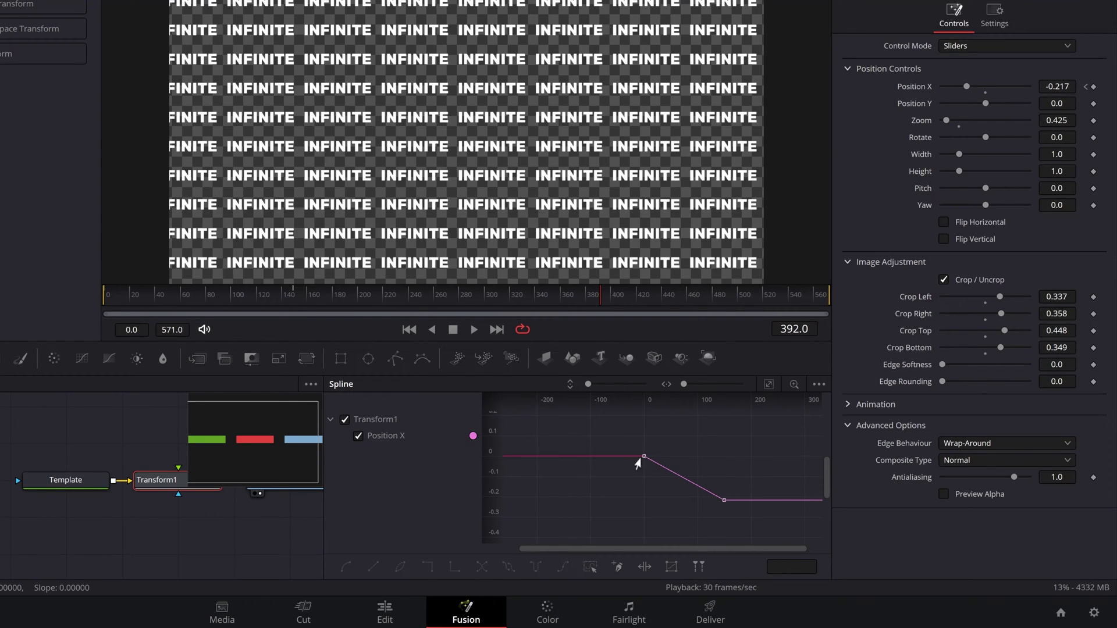
{"action": "left_click_drag", "start_coordinate": [107, 295], "coordinate": [295, 291]}
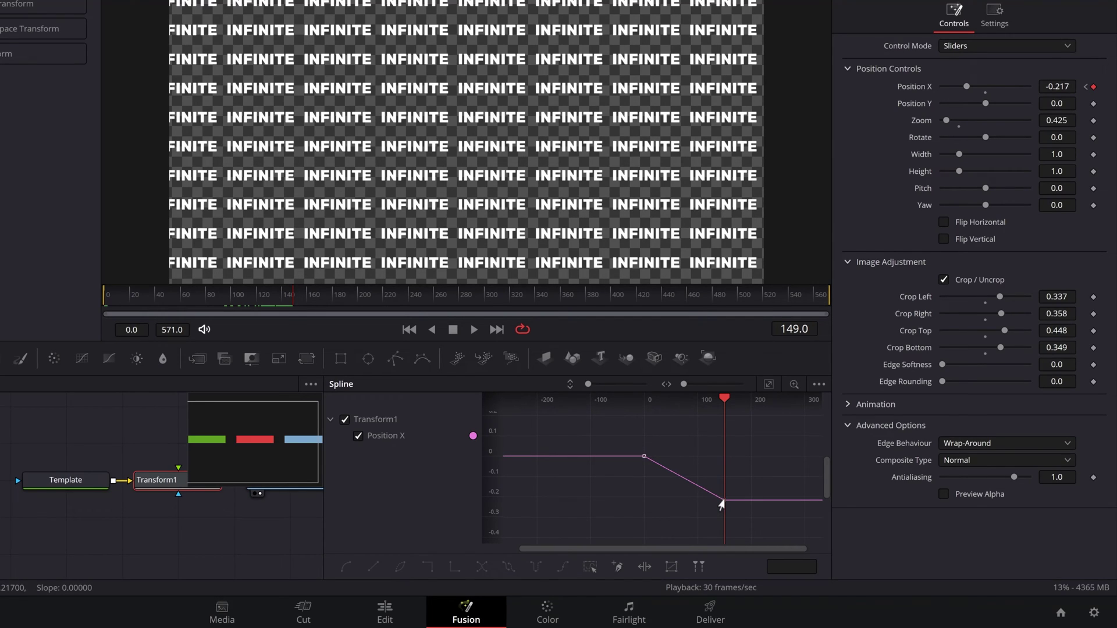
Set both Position X keyframes Relative so the motion continues past frame 149.
{"action": "left_click_drag", "start_coordinate": [673, 482], "coordinate": [745, 520]}
{"action": "left_click", "coordinate": [563, 567]}
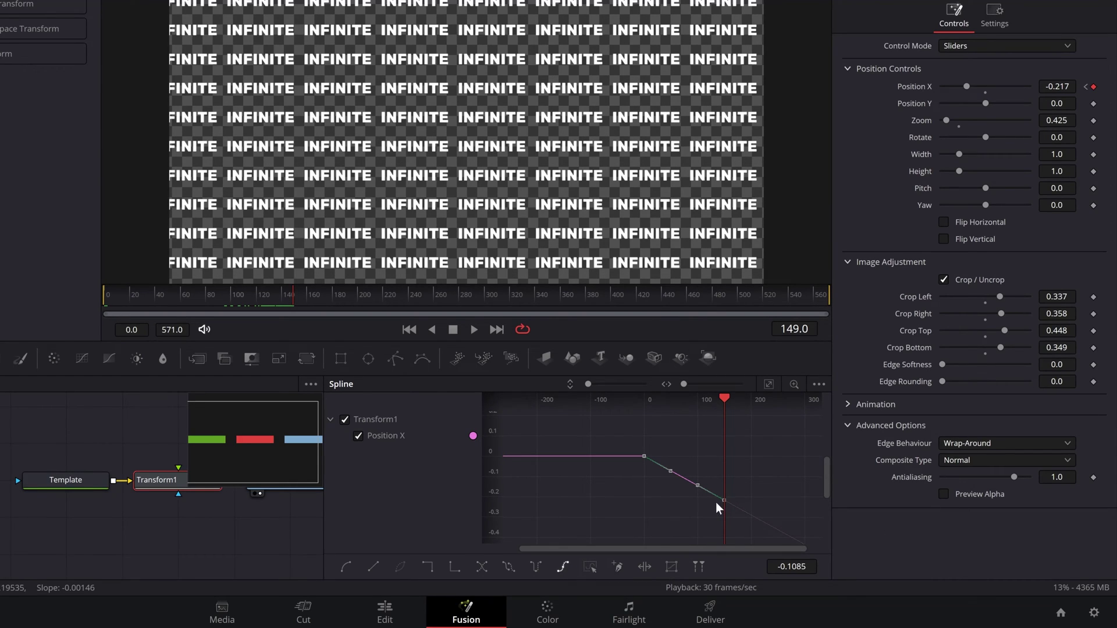
{"action": "scroll", "coordinate": [738, 462], "scroll_direction": "down", "scroll_amount": 3}
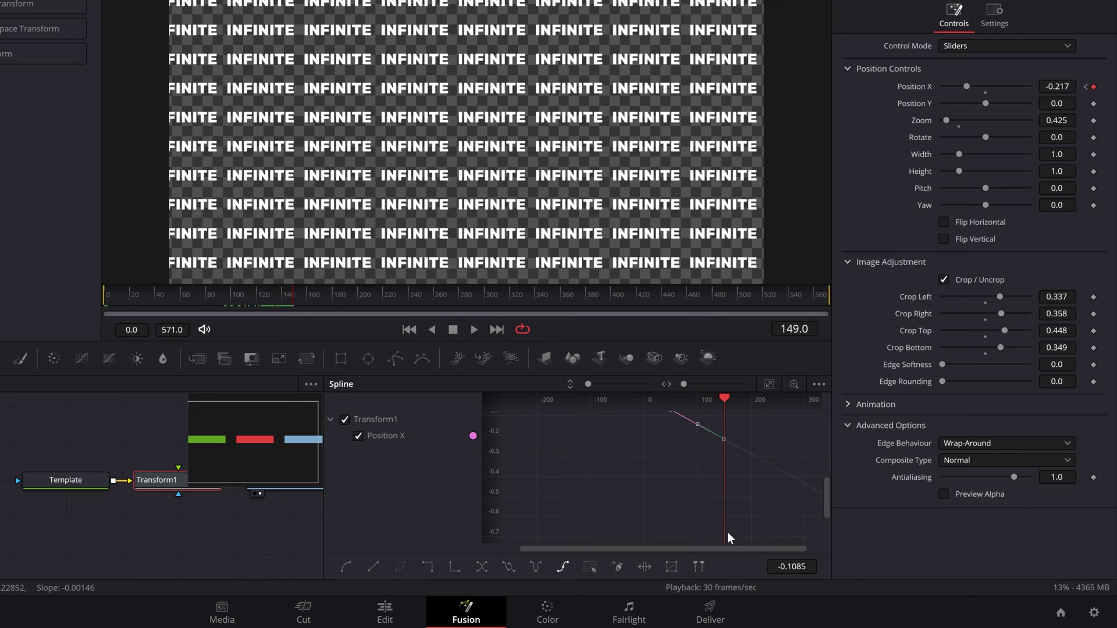
{"action": "left_click_drag", "start_coordinate": [728, 546], "coordinate": [743, 546]}
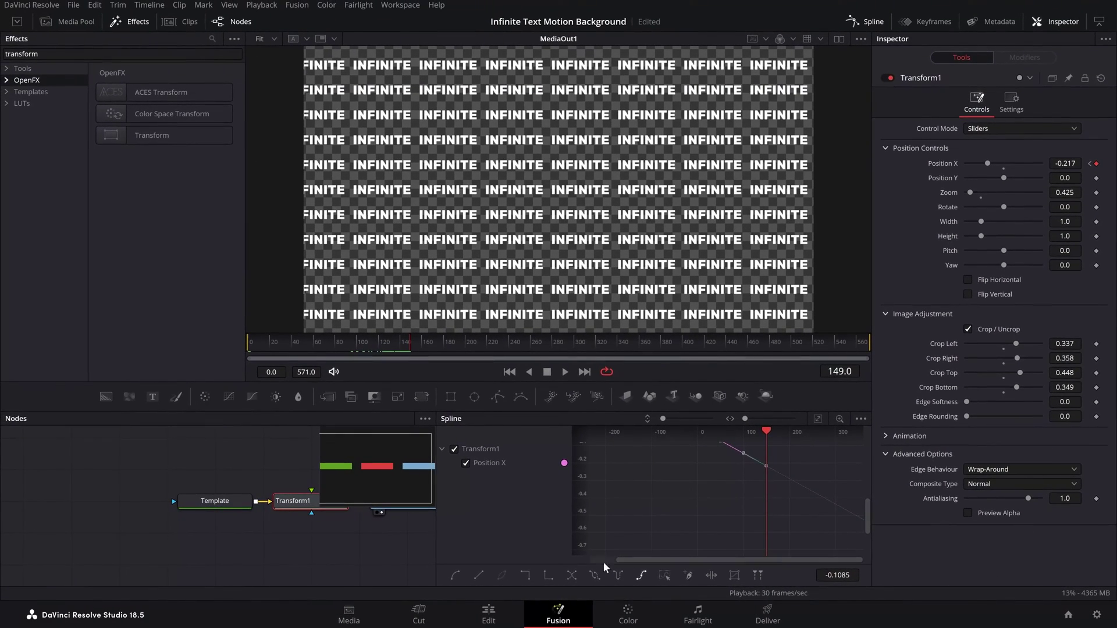
On the Edit page, stretch the Text+ clip out to about 2:05.
{"action": "left_click", "coordinate": [504, 615]}
{"action": "key", "text": "space"}
{"action": "left_click_drag", "start_coordinate": [276, 431], "coordinate": [564, 431]}
{"action": "key", "text": "space"}
{"action": "key", "text": "ctrl+minus"}
{"action": "key", "text": "ctrl+minus"}
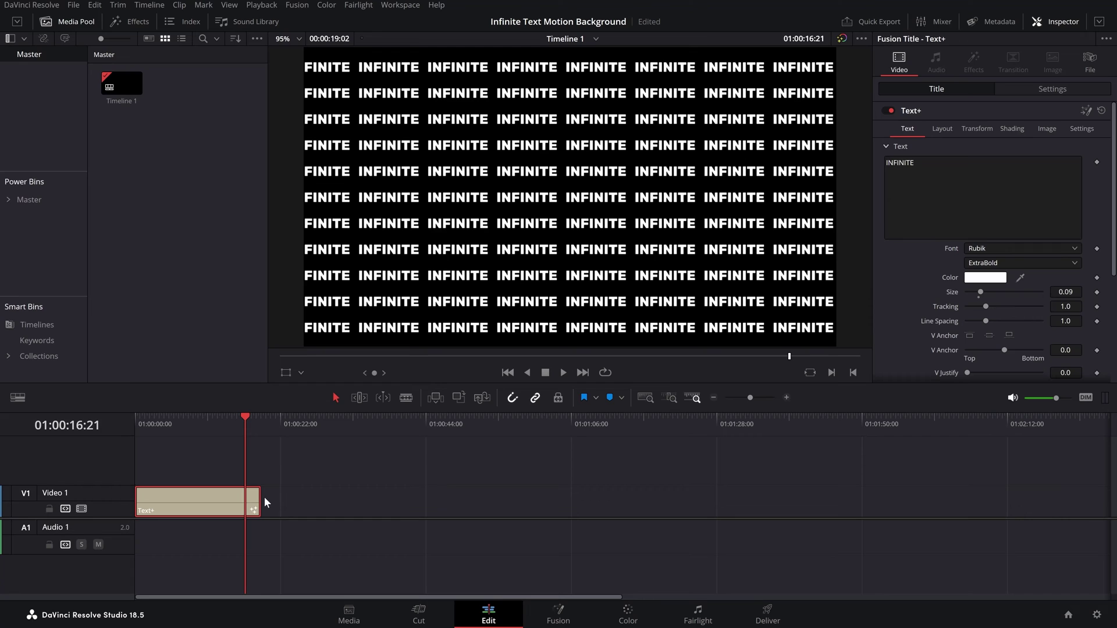
{"action": "left_click_drag", "start_coordinate": [259, 499], "coordinate": [965, 502]}
Play and jump ahead along the ruler to confirm INFINITE scrolls until the clip's end.
{"action": "left_click", "coordinate": [337, 430]}
{"action": "key", "text": "space"}
{"action": "left_click", "coordinate": [443, 430]}
{"action": "left_click", "coordinate": [527, 427]}
{"action": "left_click", "coordinate": [804, 421]}
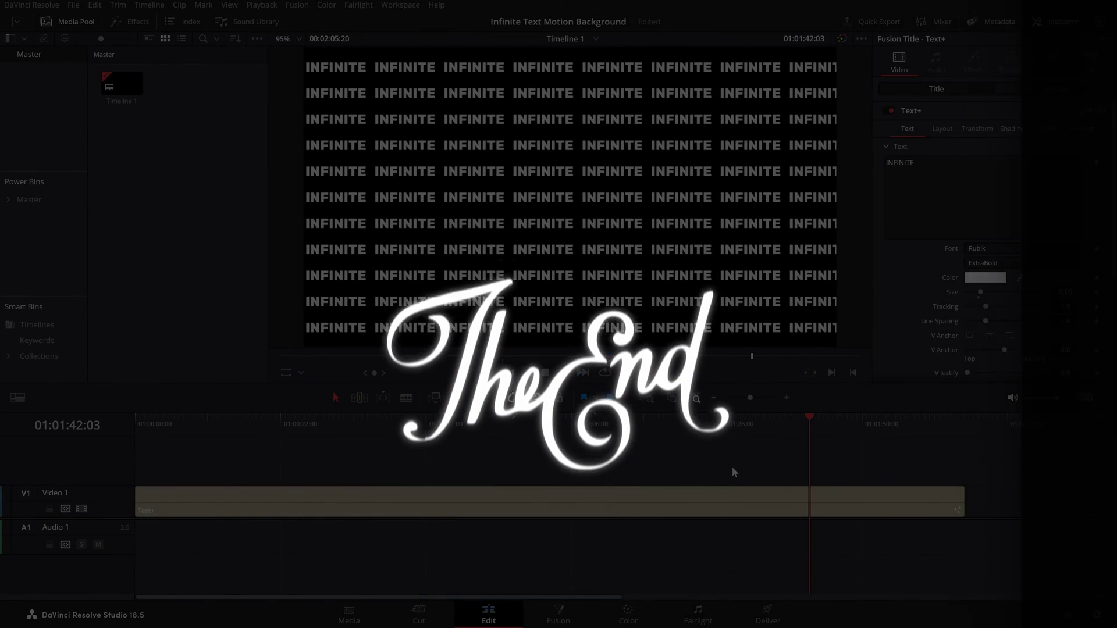